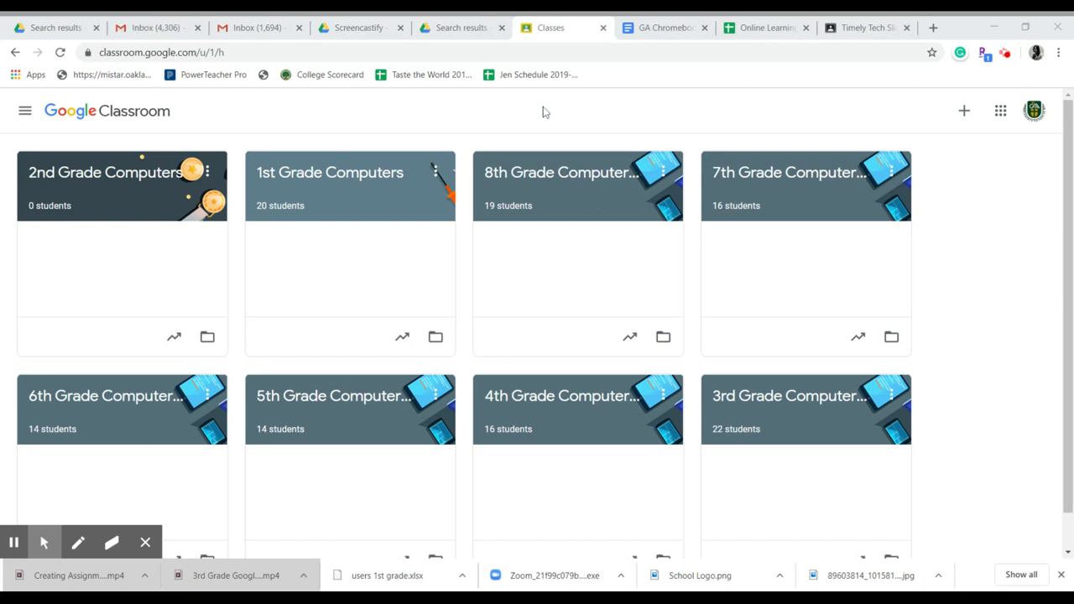
Step: Open the 1st Grade Computers class and review its classwork, people and grades pages
click(355, 181)
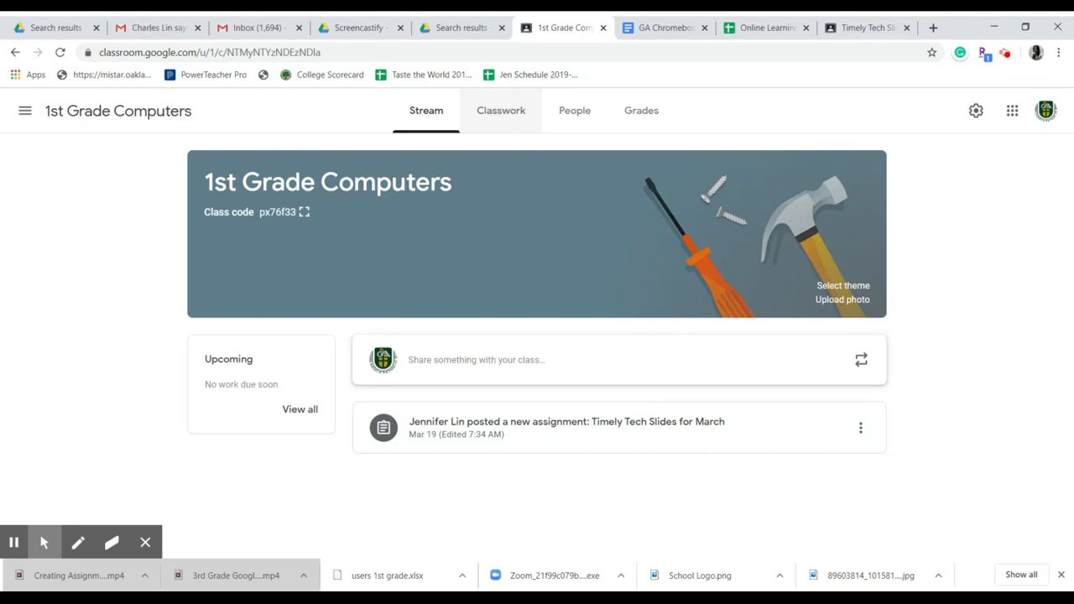
click(503, 125)
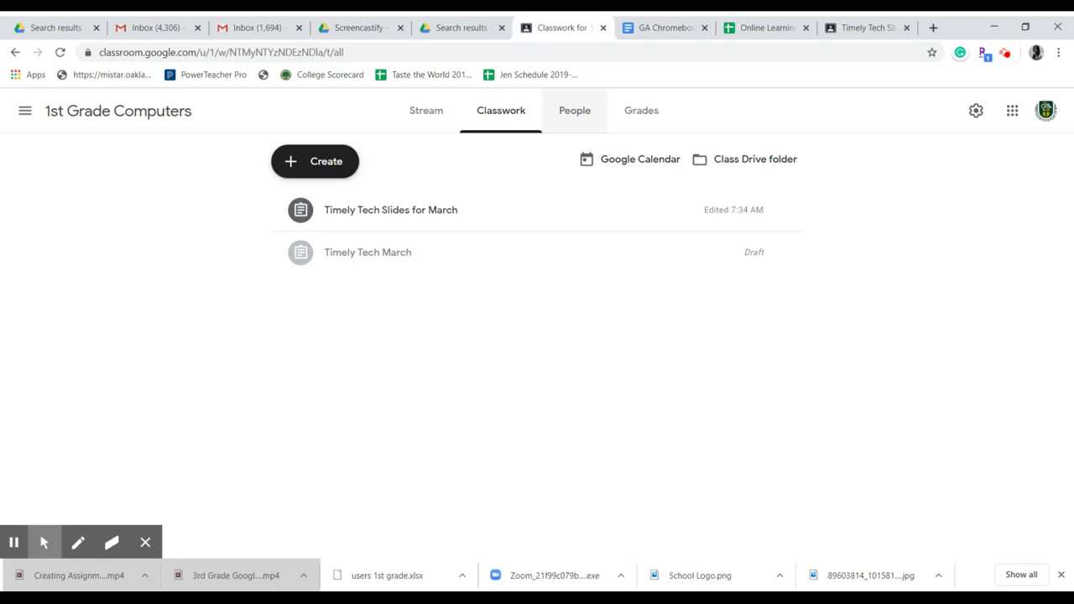
click(575, 110)
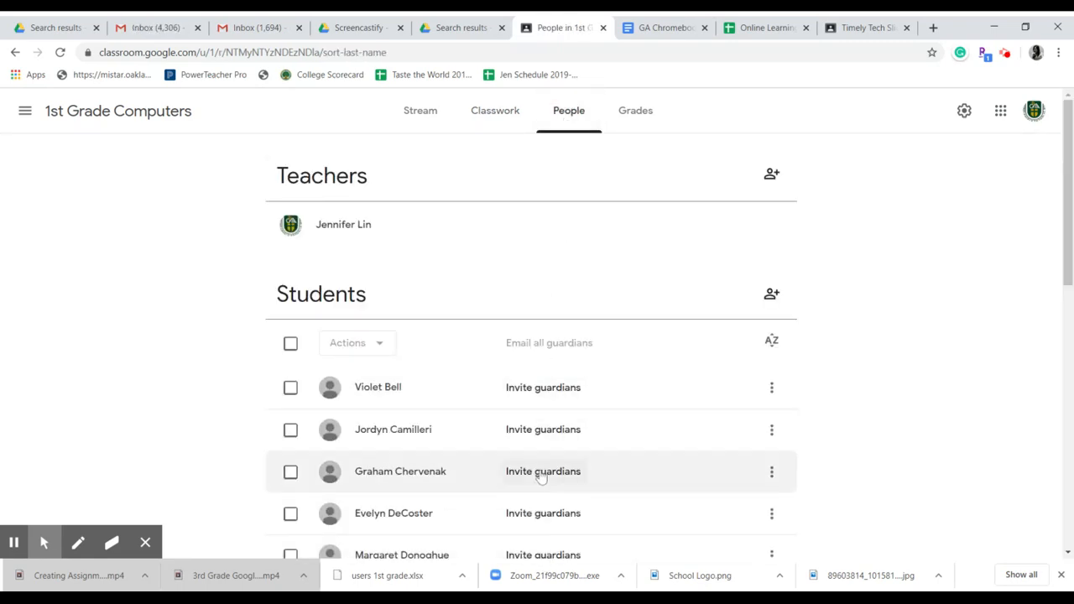
click(633, 114)
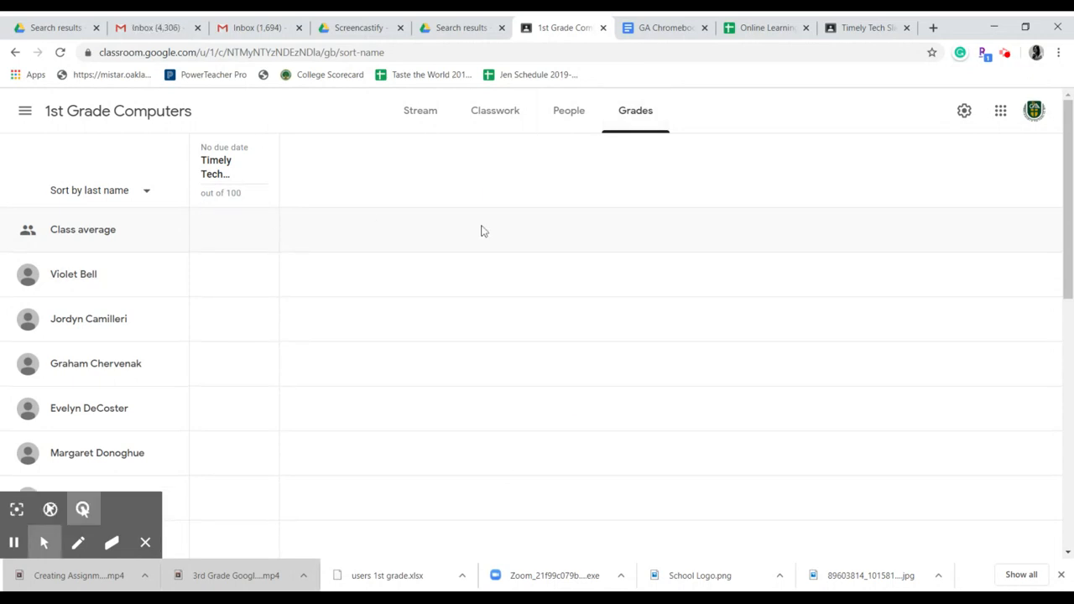
Step: Open the "Timely Tech Slides for March" assignment from the classwork for editing and check which students it is assigned to
click(514, 129)
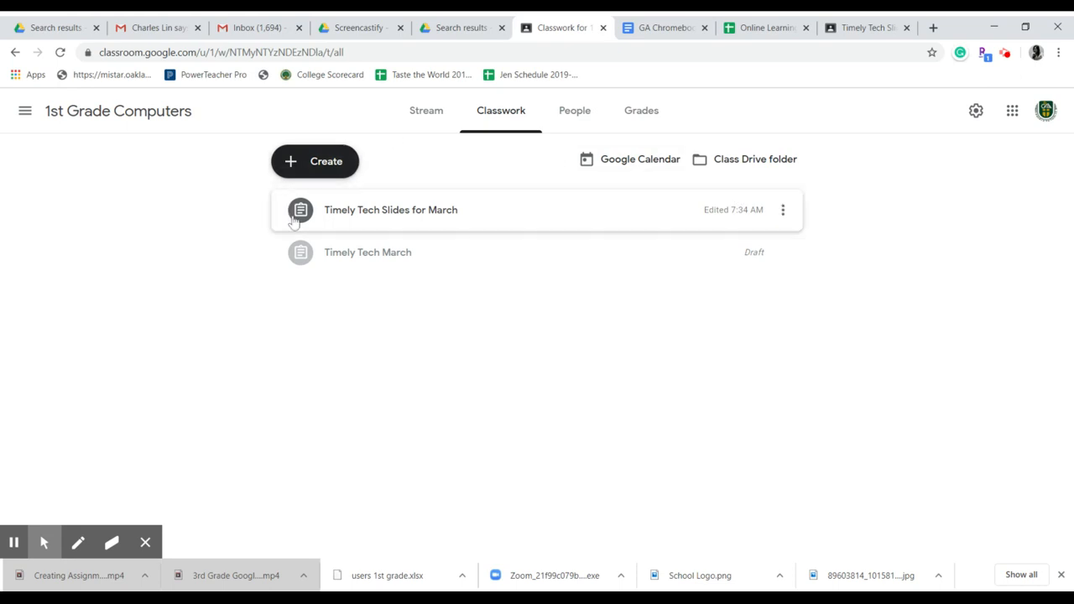
click(783, 212)
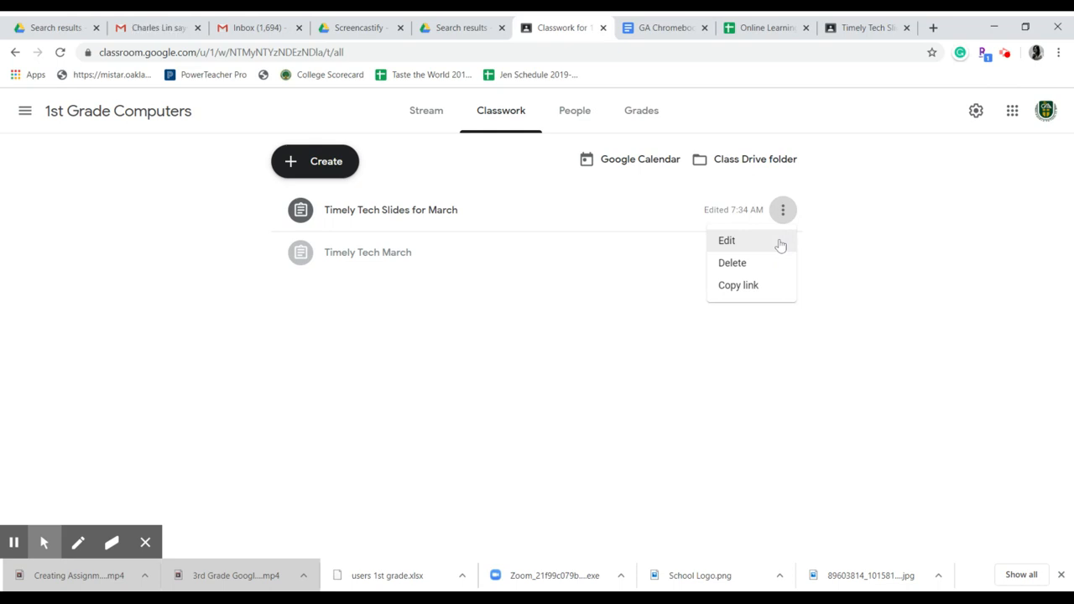
click(771, 240)
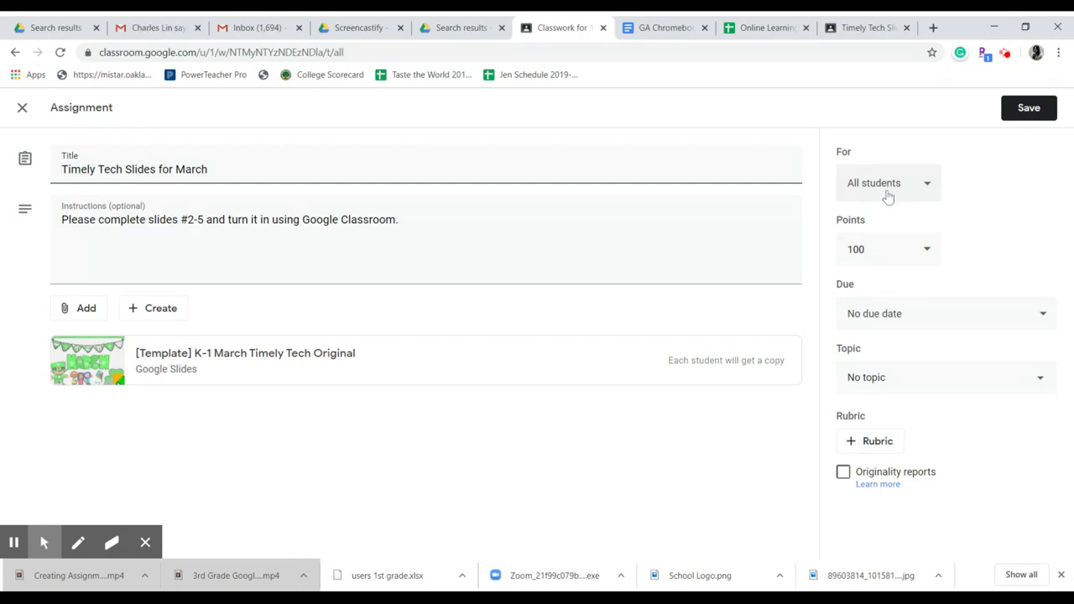
click(914, 183)
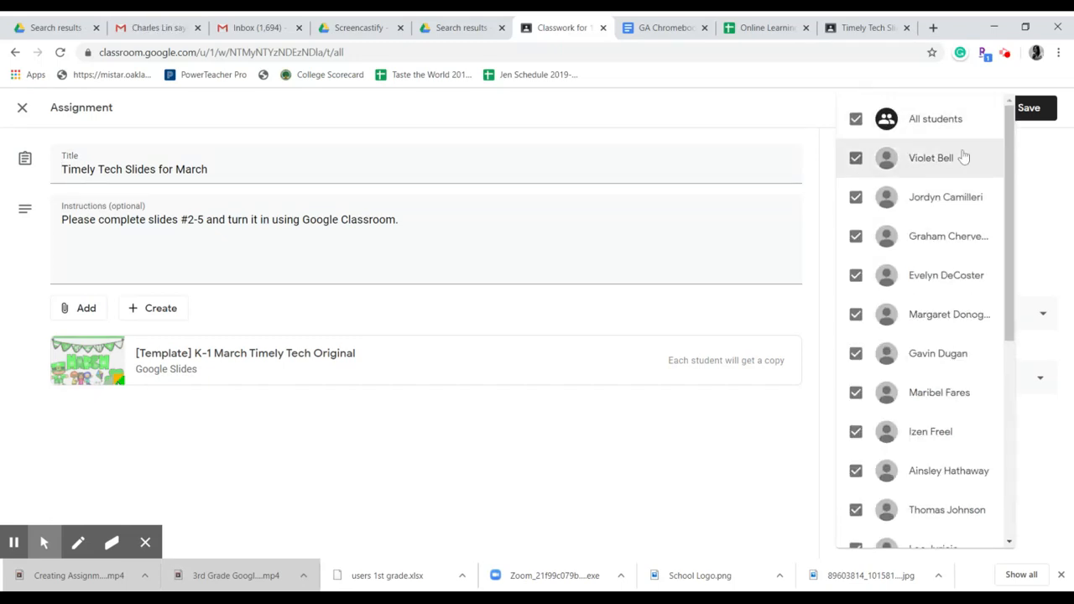
click(1033, 204)
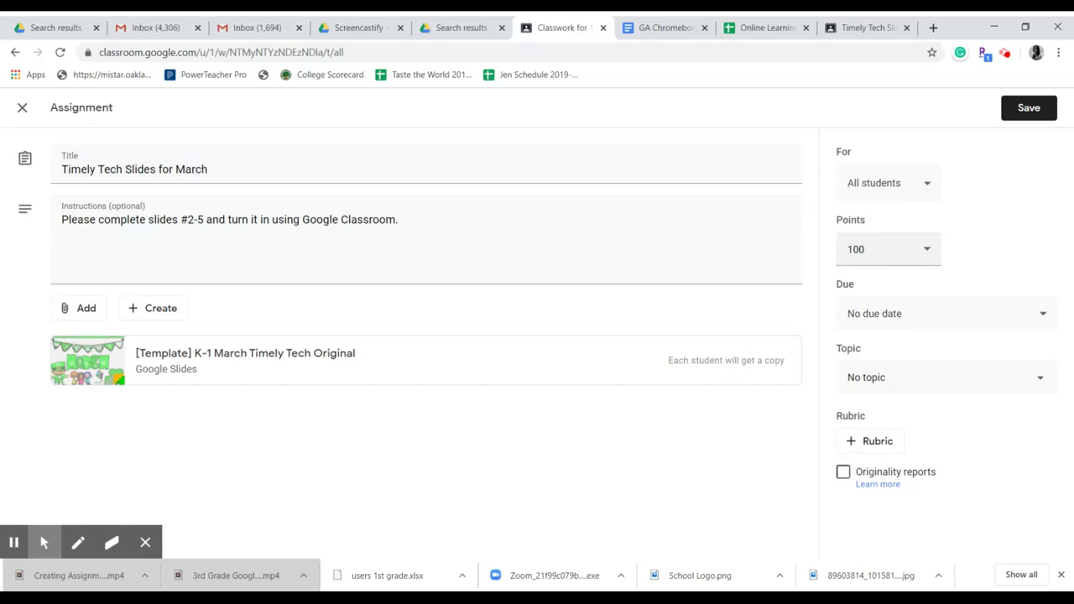
Step: Make the assignment ungraded with a due date of Mar 30, 2020, and save it with the updated point value
click(930, 250)
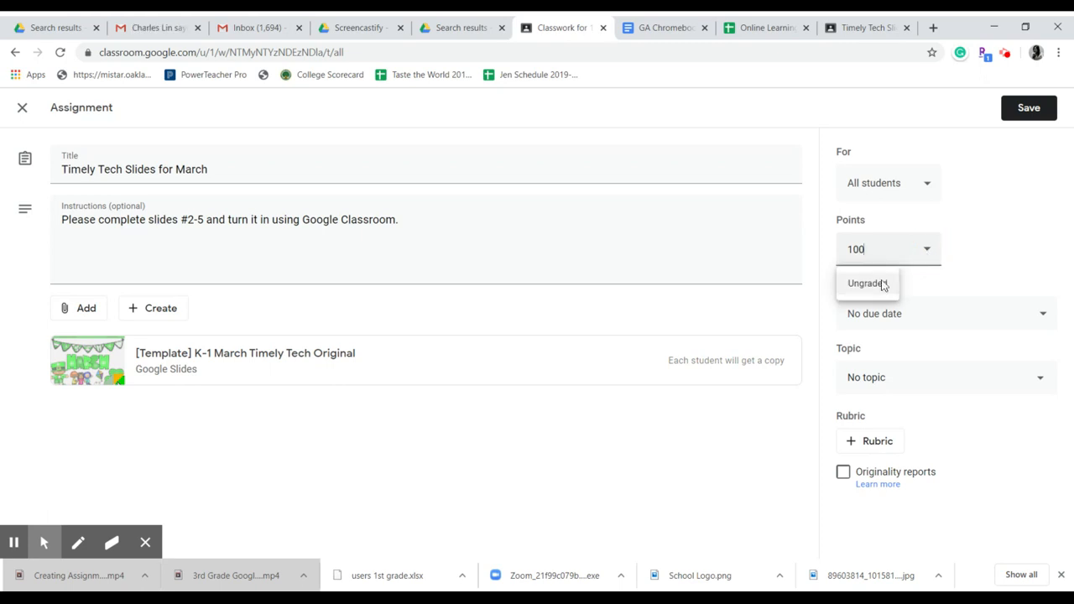
click(868, 284)
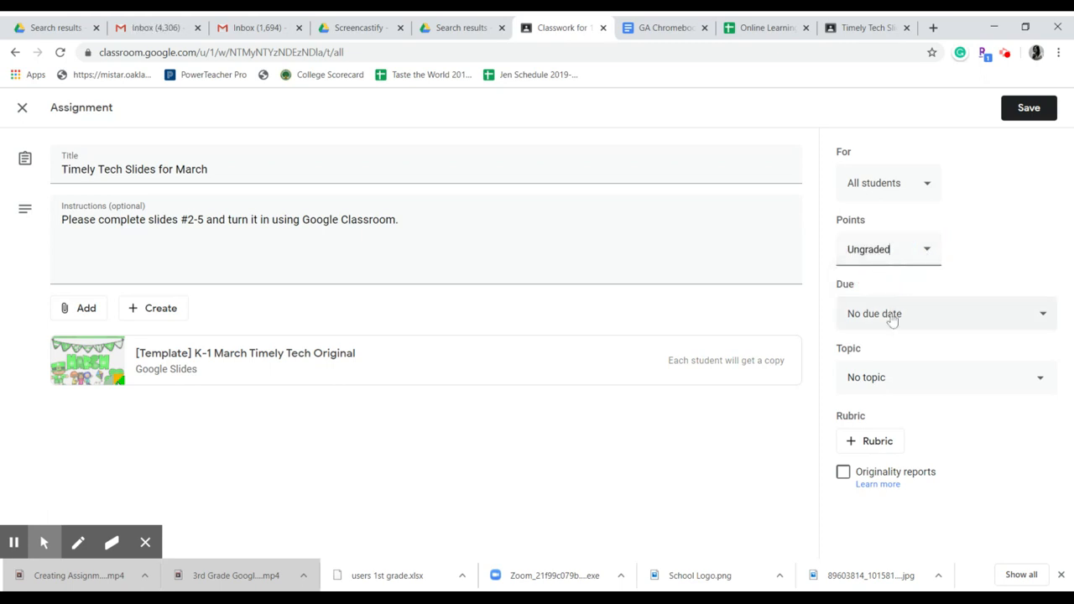
click(891, 320)
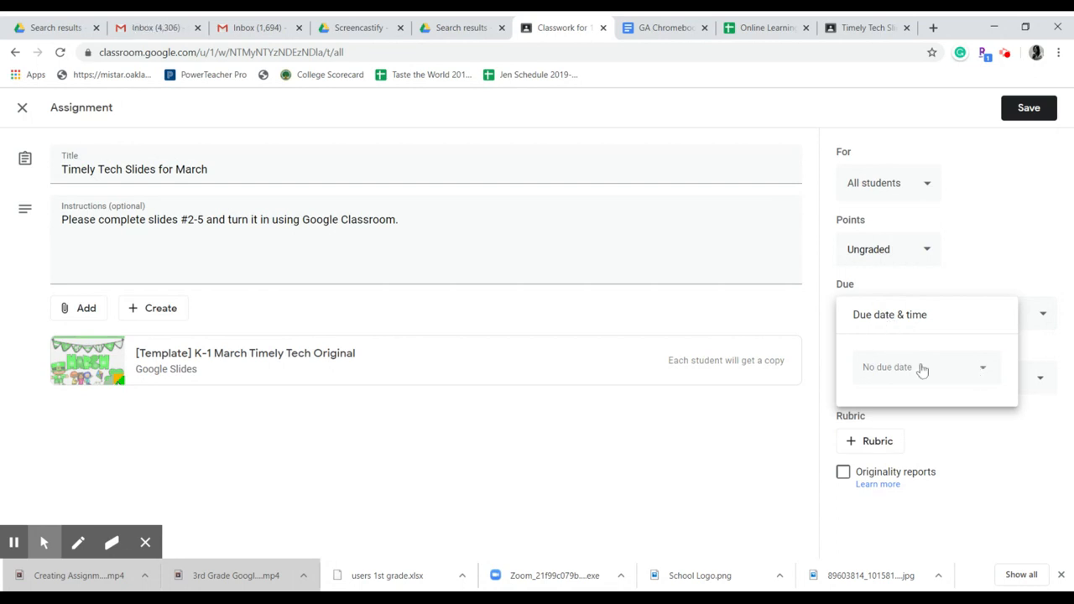
click(992, 377)
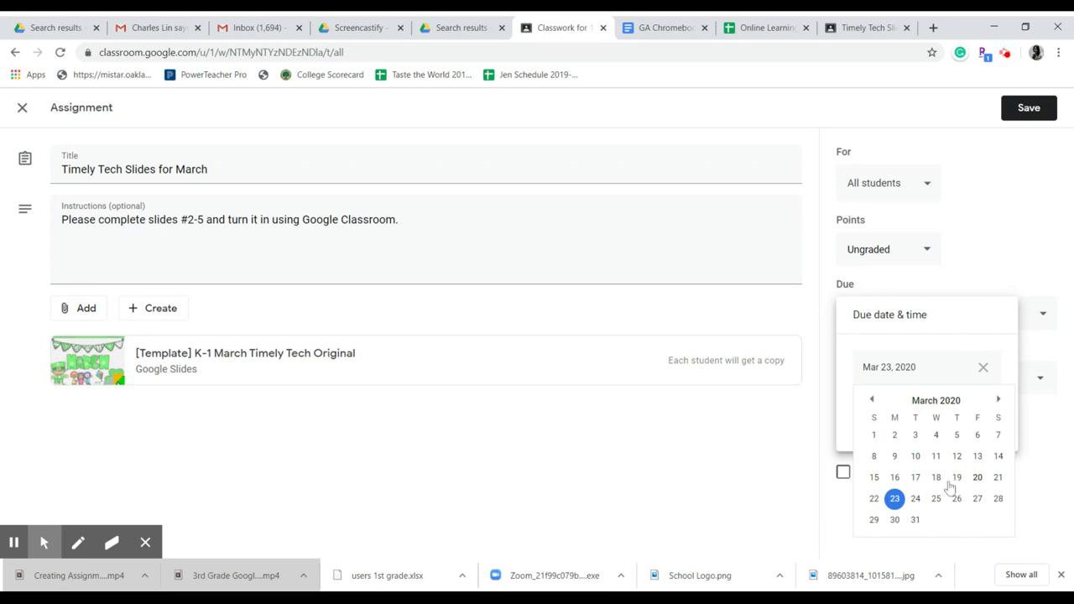
click(895, 520)
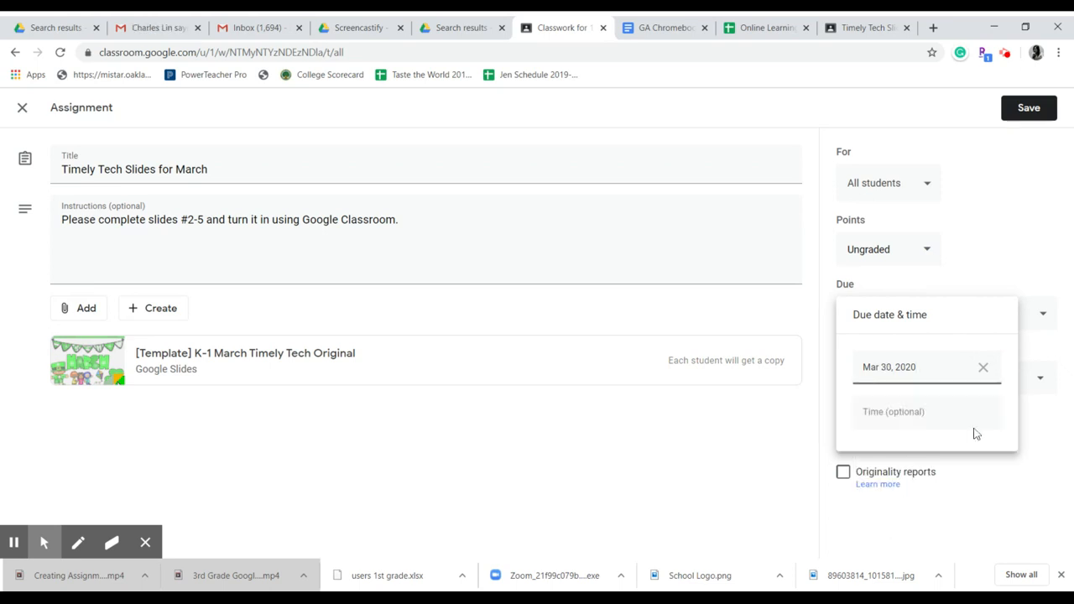
click(1009, 275)
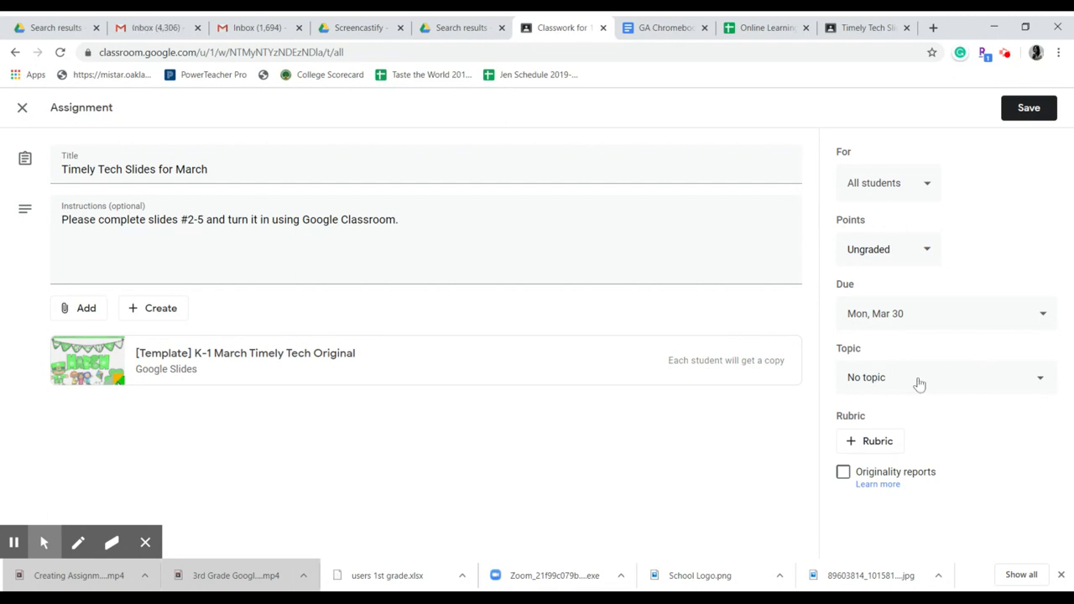
click(1029, 111)
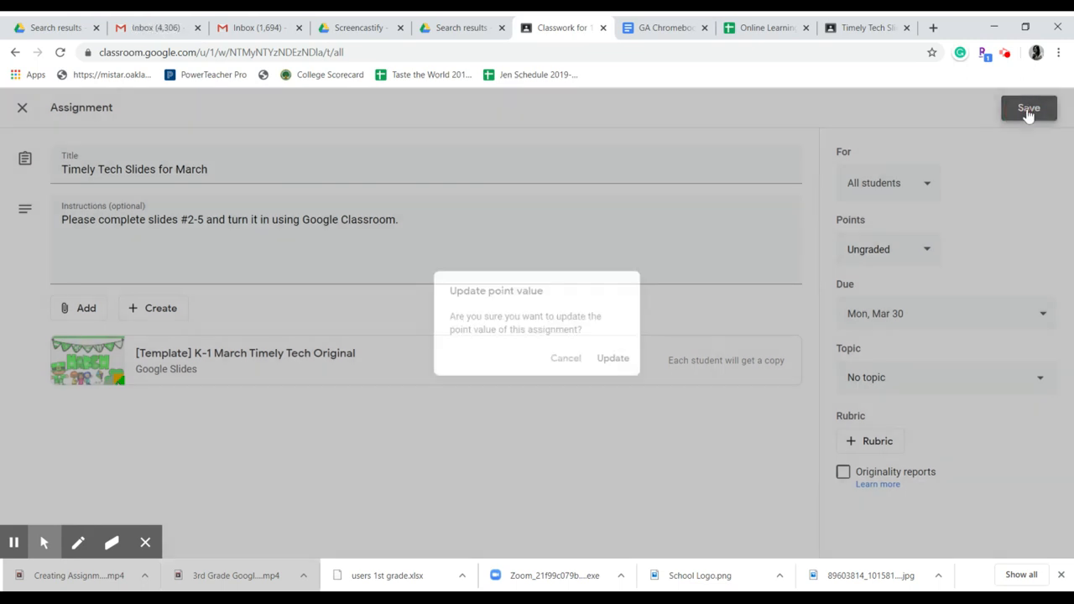
click(631, 366)
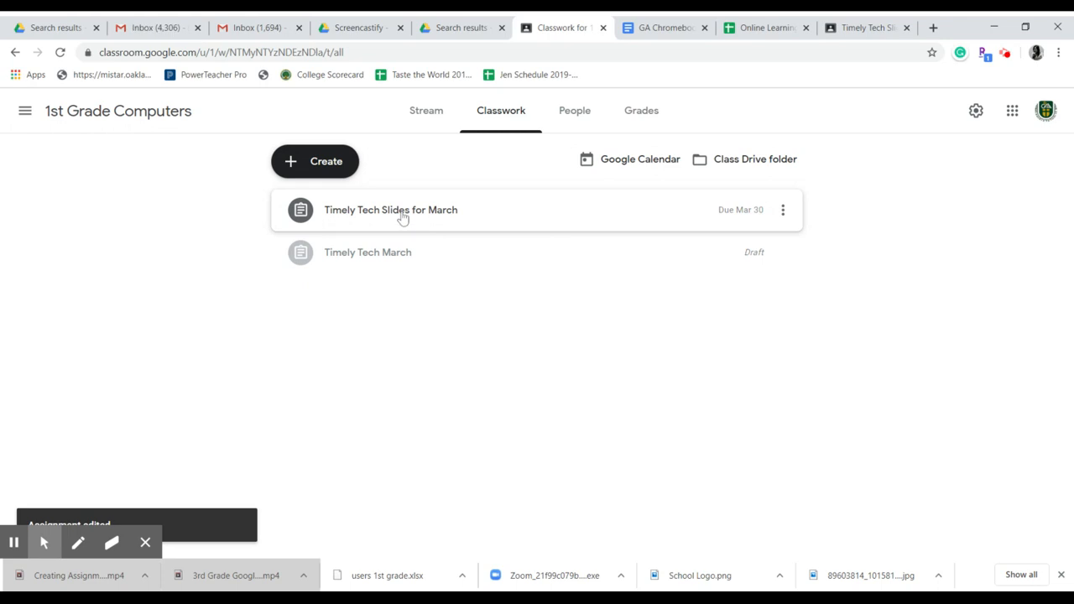
Step: View the student work for "Timely Tech Slides for March" and open the first student's slides
click(403, 216)
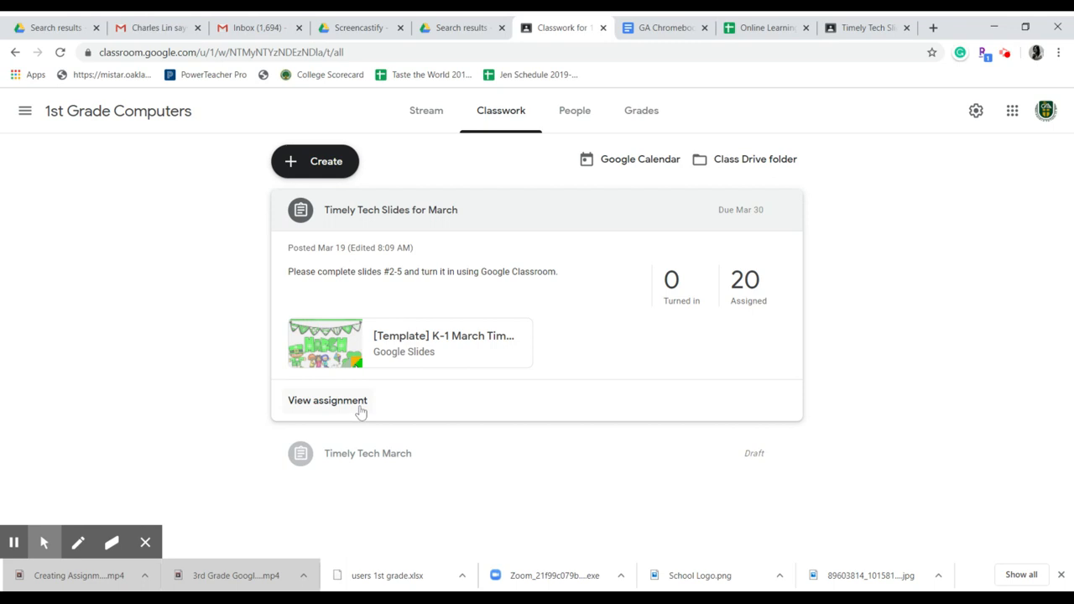
click(327, 401)
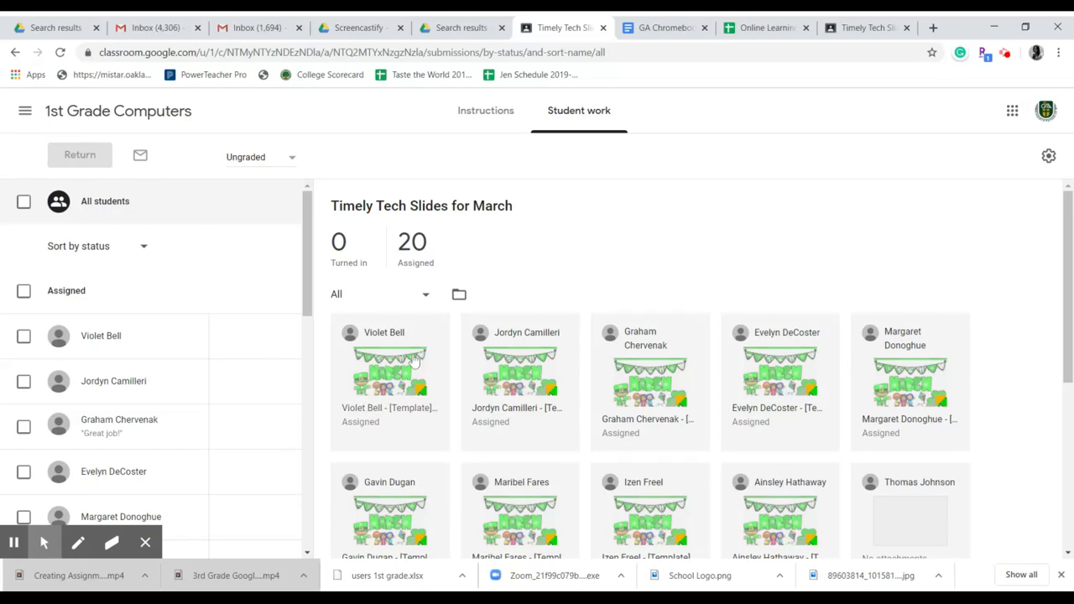
click(396, 382)
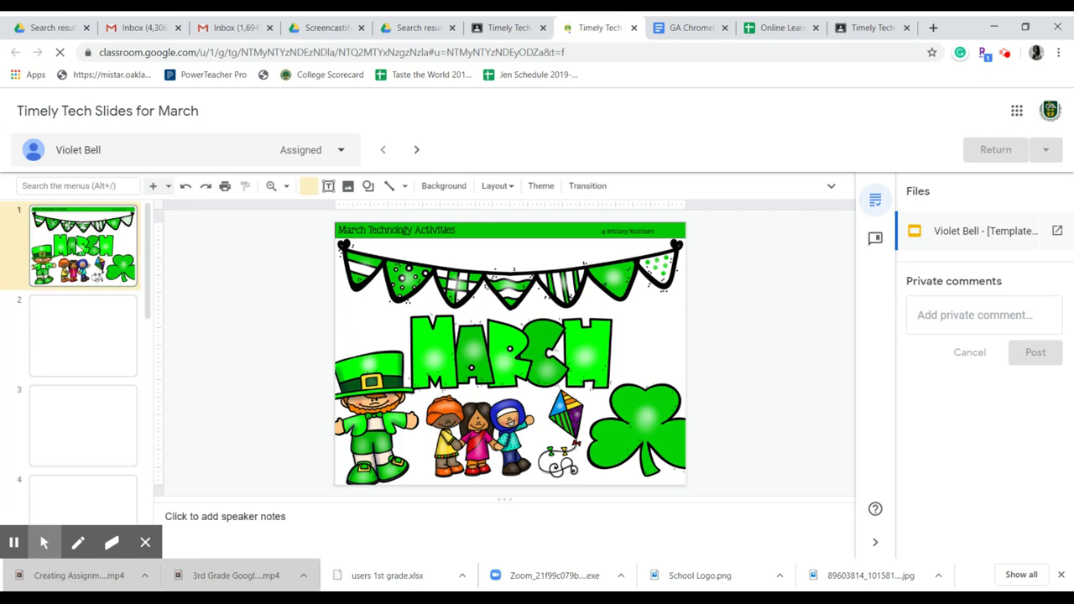
Step: Examine slides 2 to 4 of the student's work and the private comment field
click(77, 367)
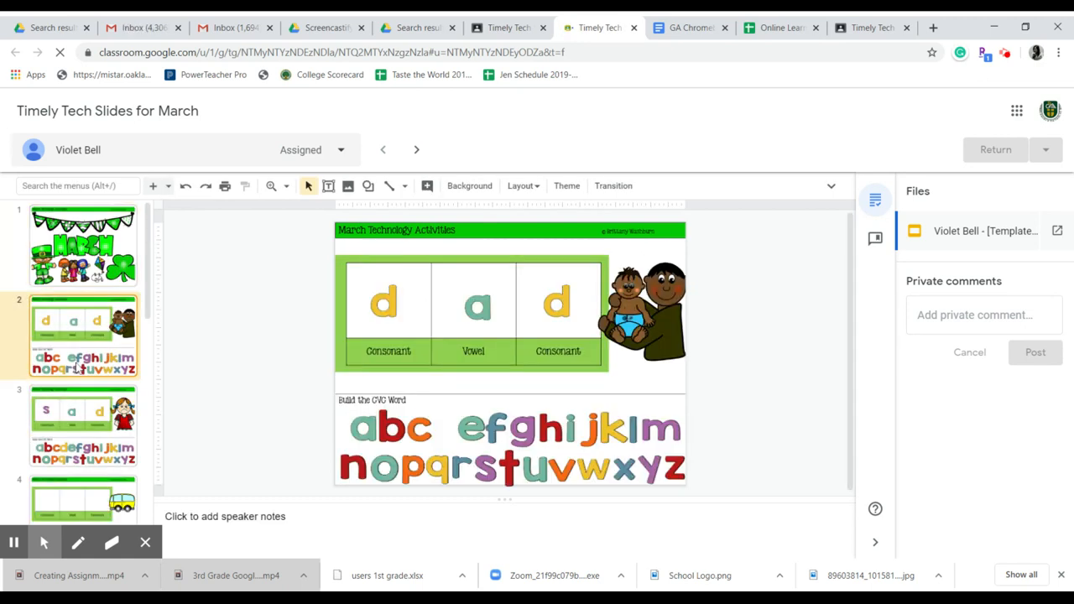
click(70, 424)
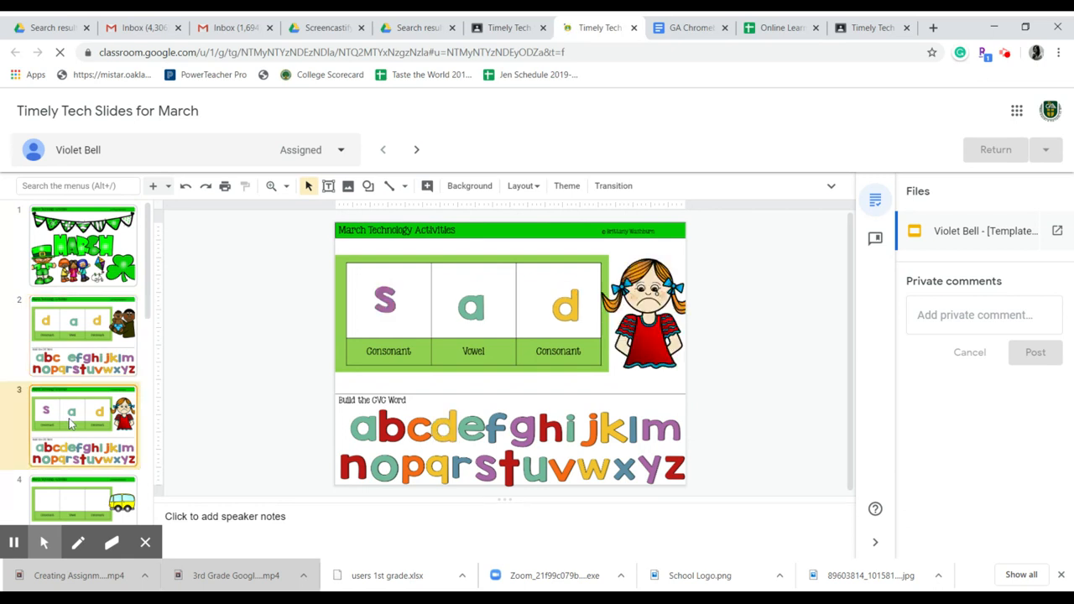
click(83, 492)
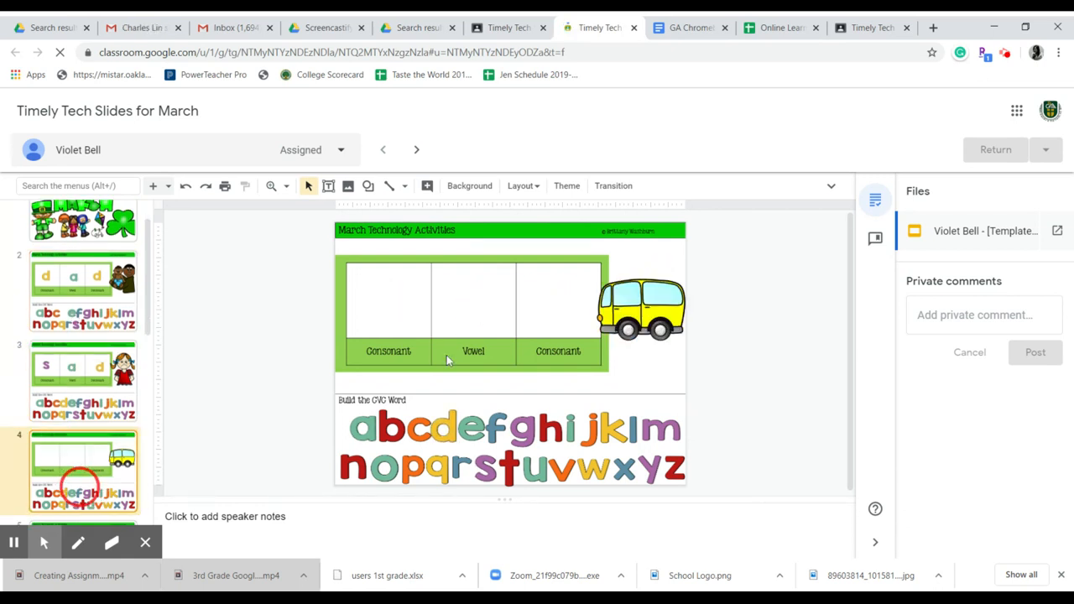
click(986, 307)
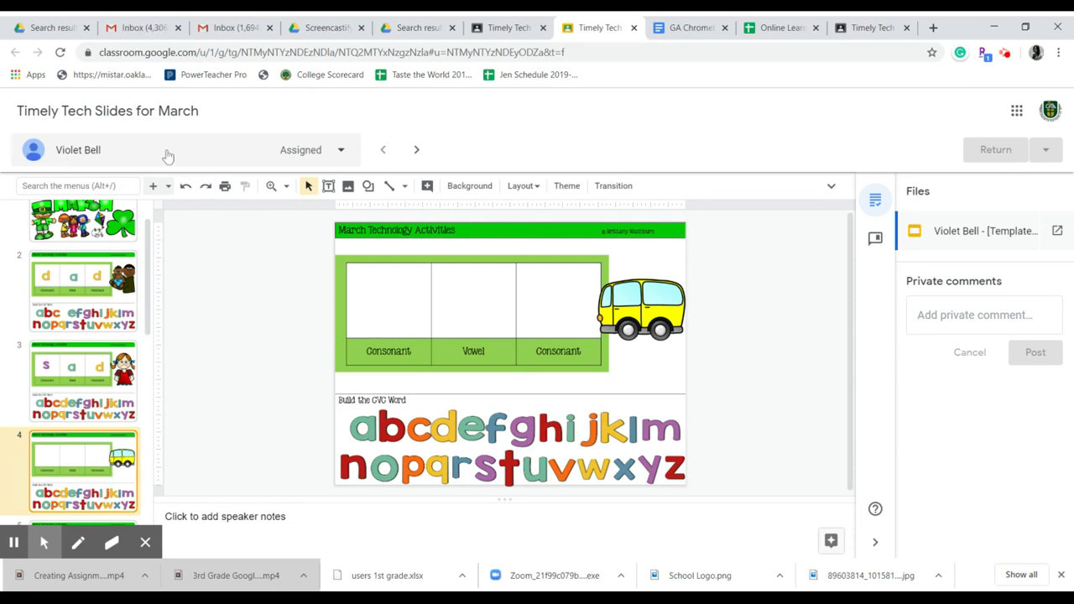
Step: Browse the full list of students for this assignment and switch to the second student's slides
click(342, 152)
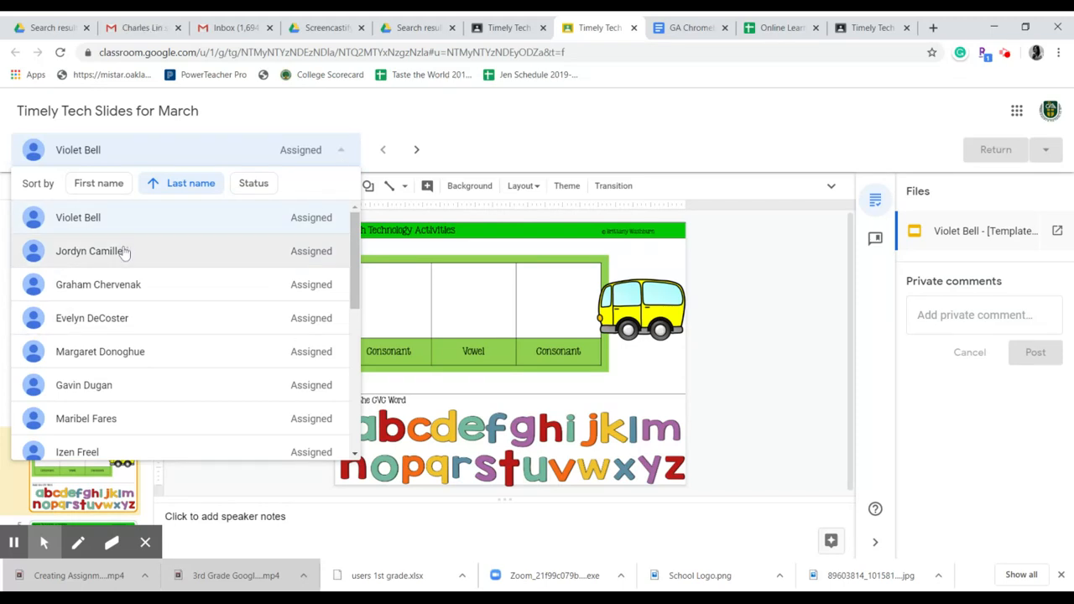
scroll(144, 335, down, 3)
scroll(155, 351, down, 1)
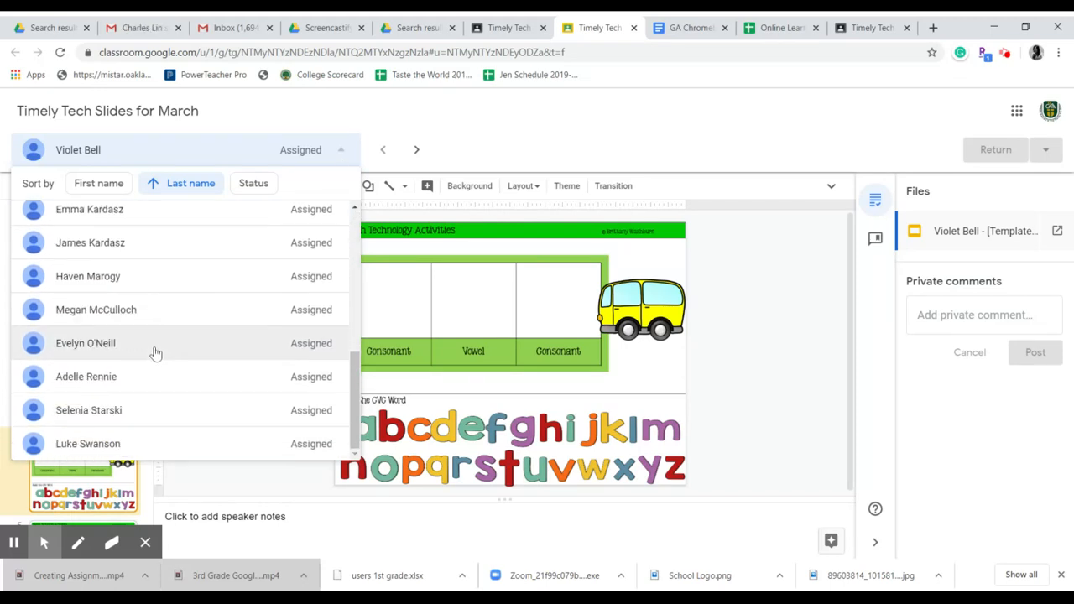
scroll(163, 382, up, 3)
scroll(164, 363, up, 2)
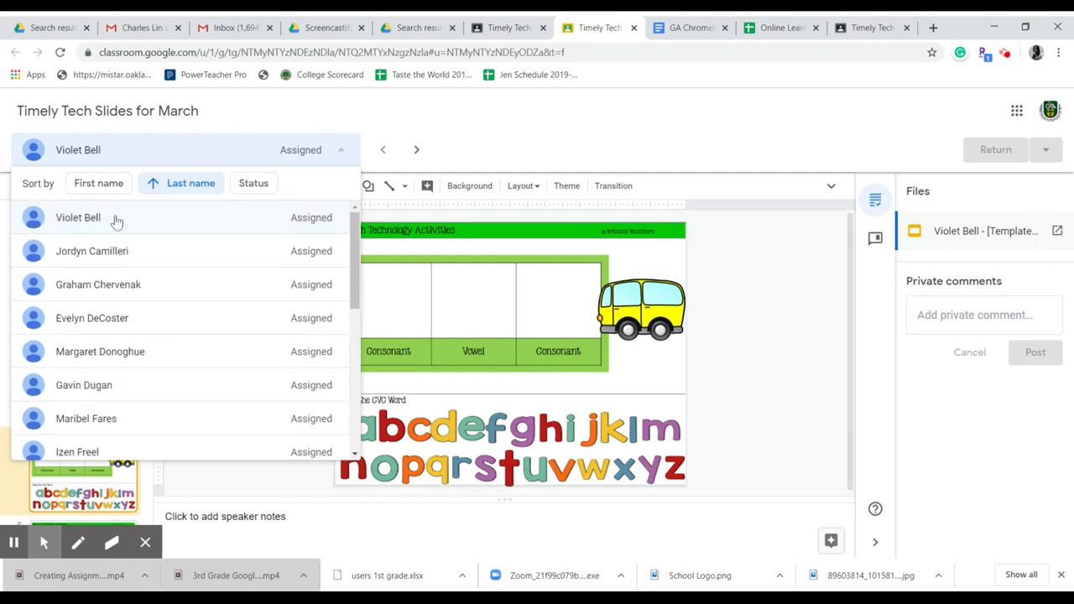
click(108, 260)
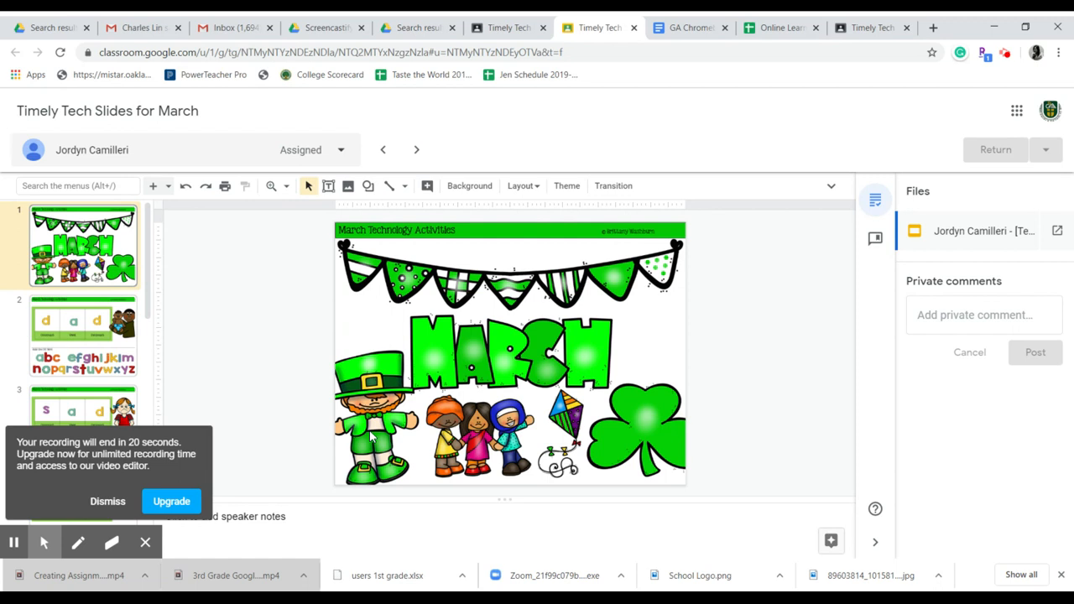
Step: Close the student's slides and look over the student list in the assignment's student work overview
click(634, 29)
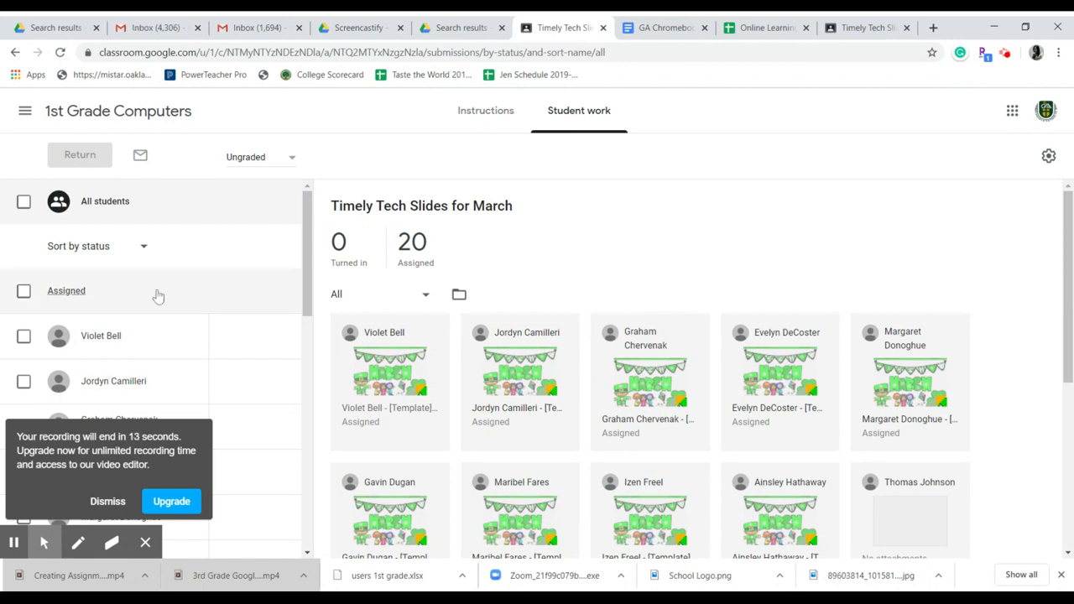
scroll(262, 346, down, 3)
scroll(262, 346, up, 3)
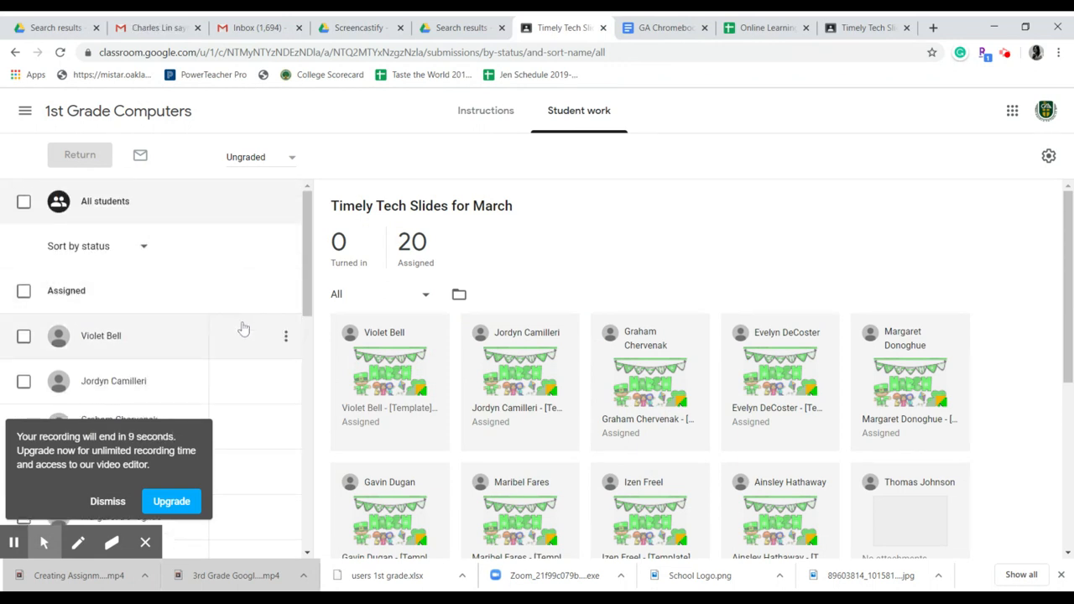